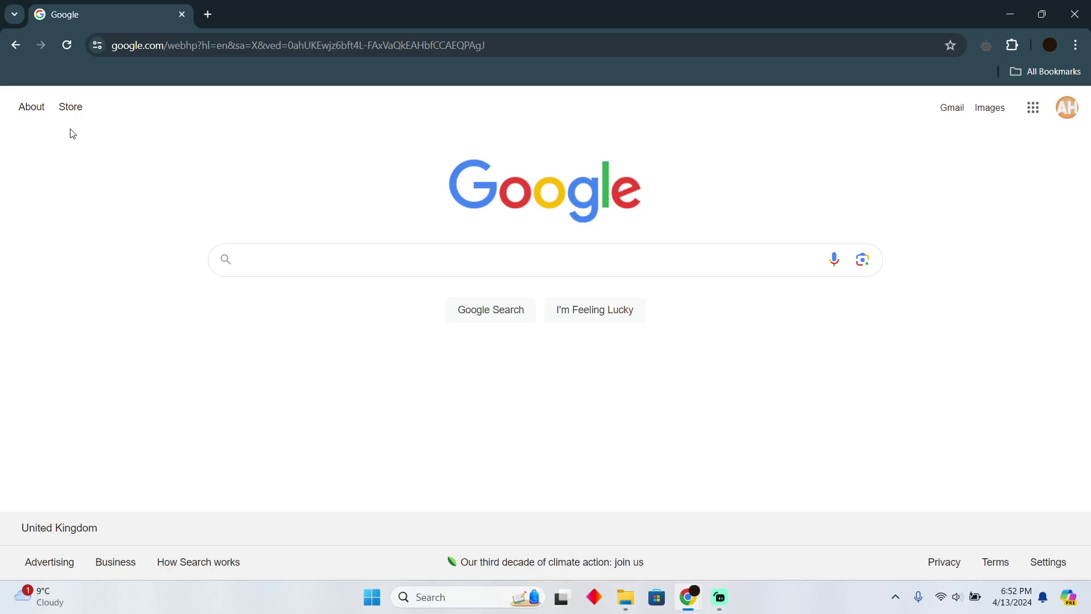
pyautogui.write('play')
# Search Google for 'playstation 5' and open the 'PlayStation®5 | Play Has No Limits' result.
pyautogui.press('Down')
pyautogui.press('Down')
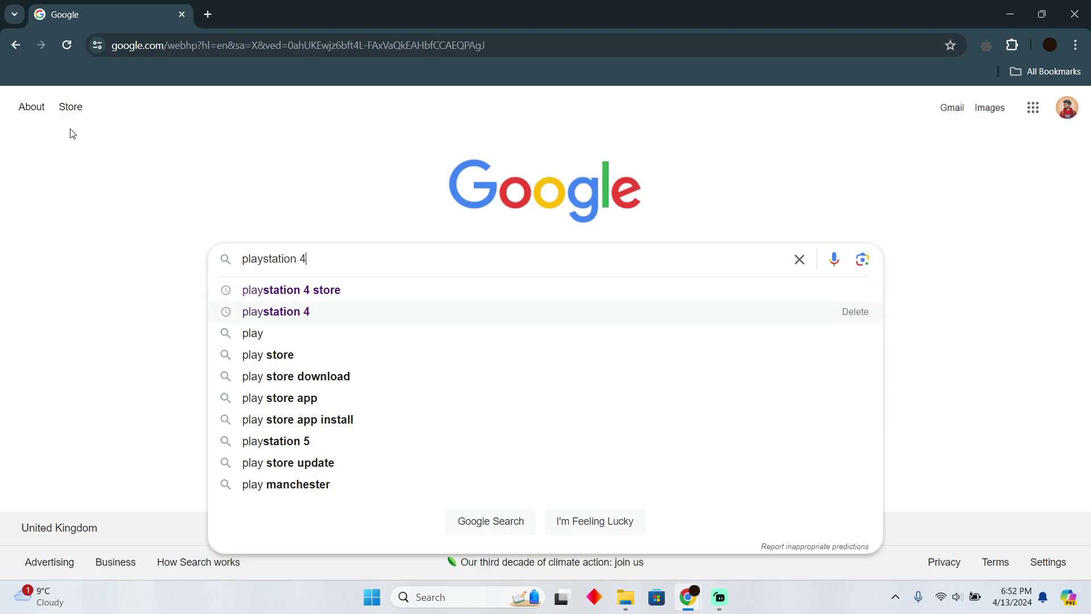
pyautogui.press('BackSpace')
pyautogui.write('6')
pyautogui.press('BackSpace')
pyautogui.write('5')
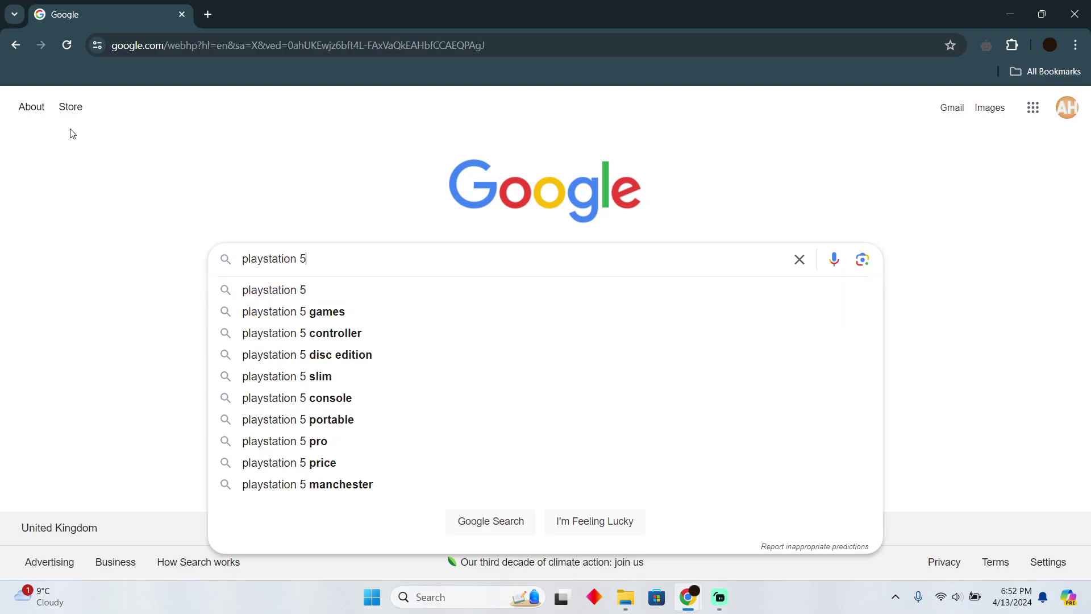
pyautogui.press('Return')
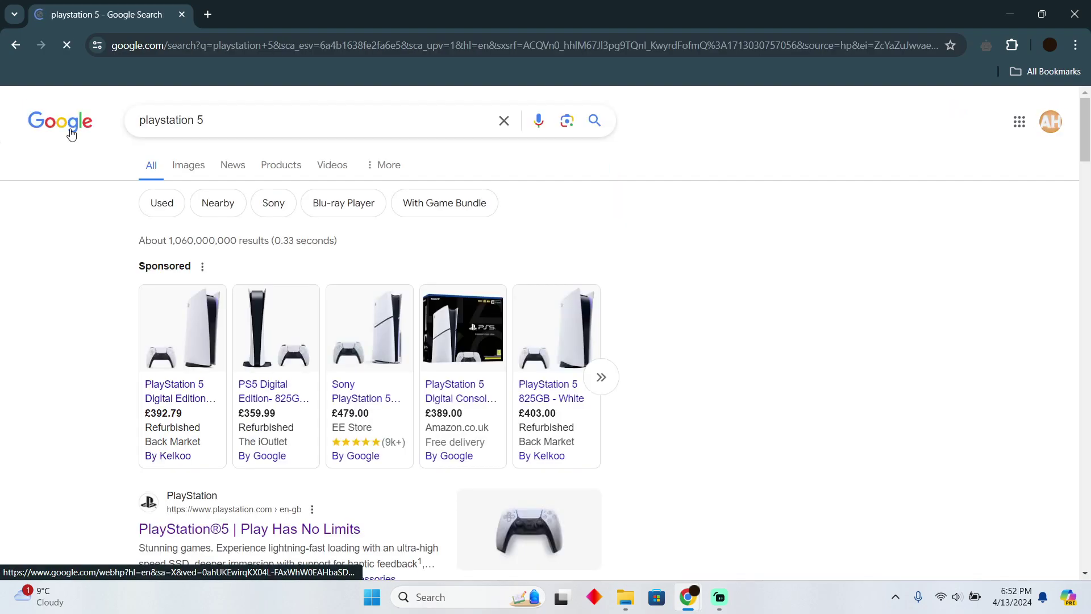
pyautogui.scroll(-1, 233, 383)
pyautogui.click(231, 458)
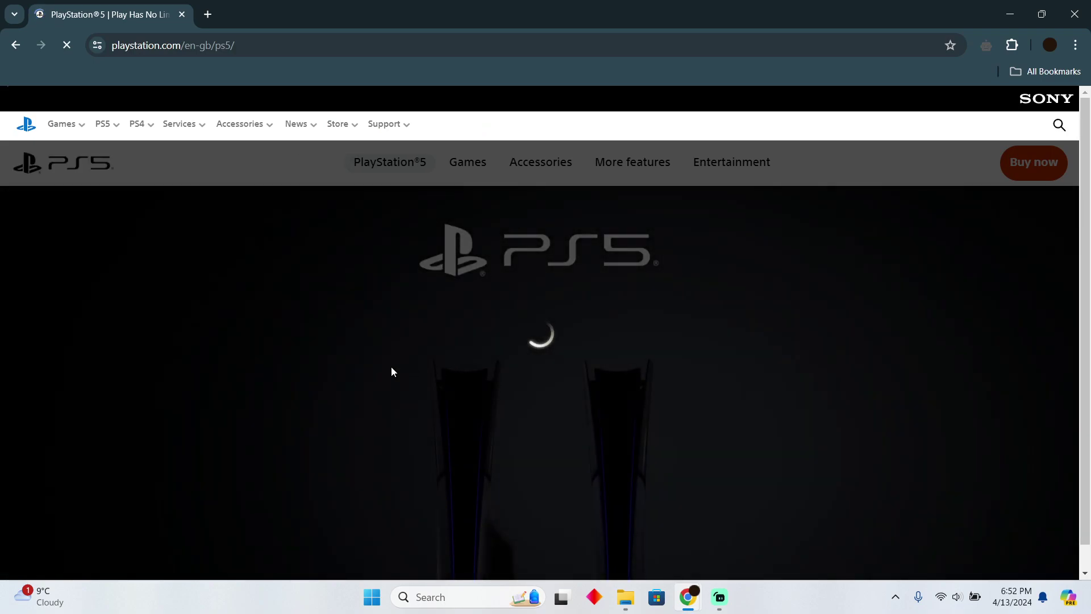
pyautogui.scroll(-2, 330, 371)
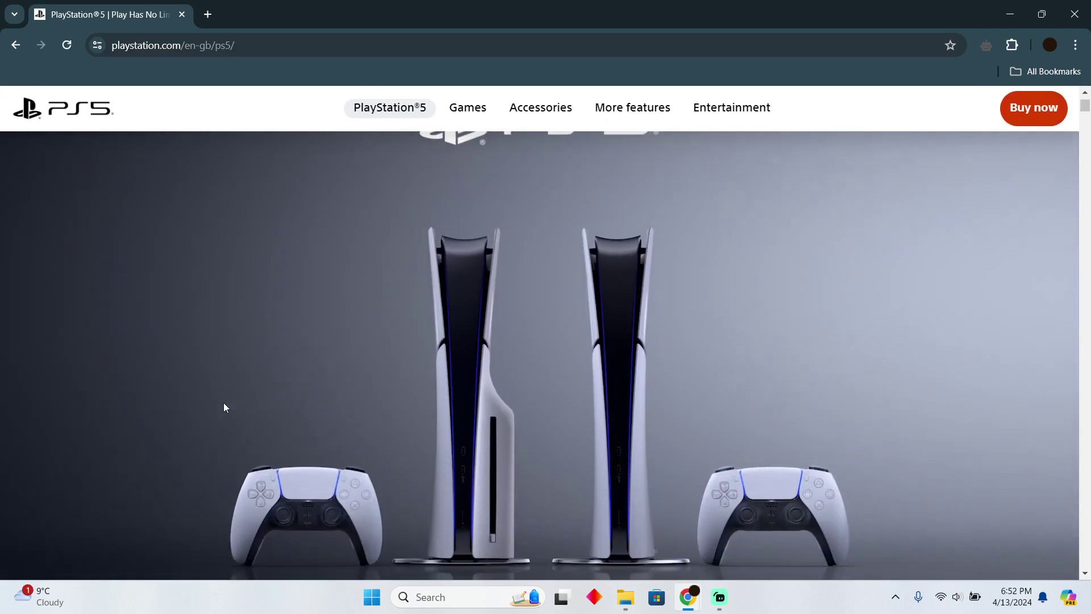
pyautogui.scroll(-3, 577, 319)
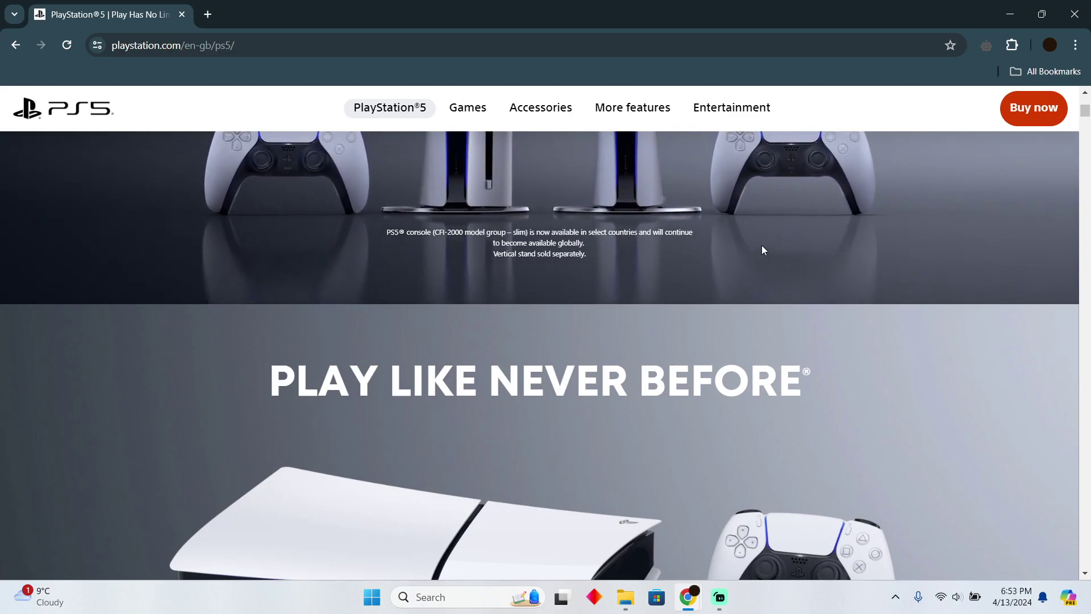
pyautogui.scroll(-2, 595, 273)
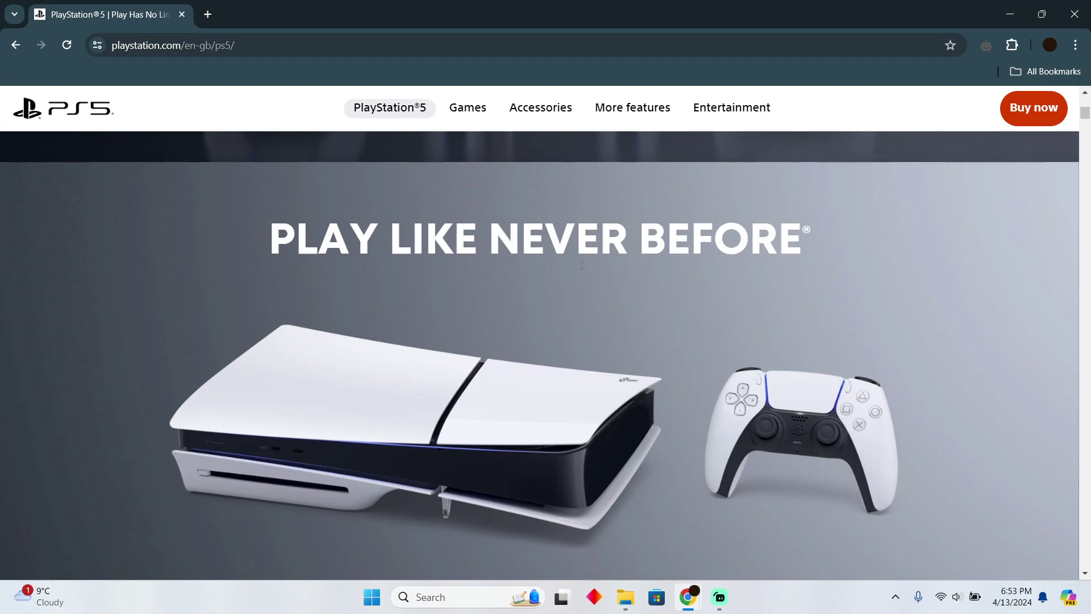
pyautogui.scroll(-2, 691, 231)
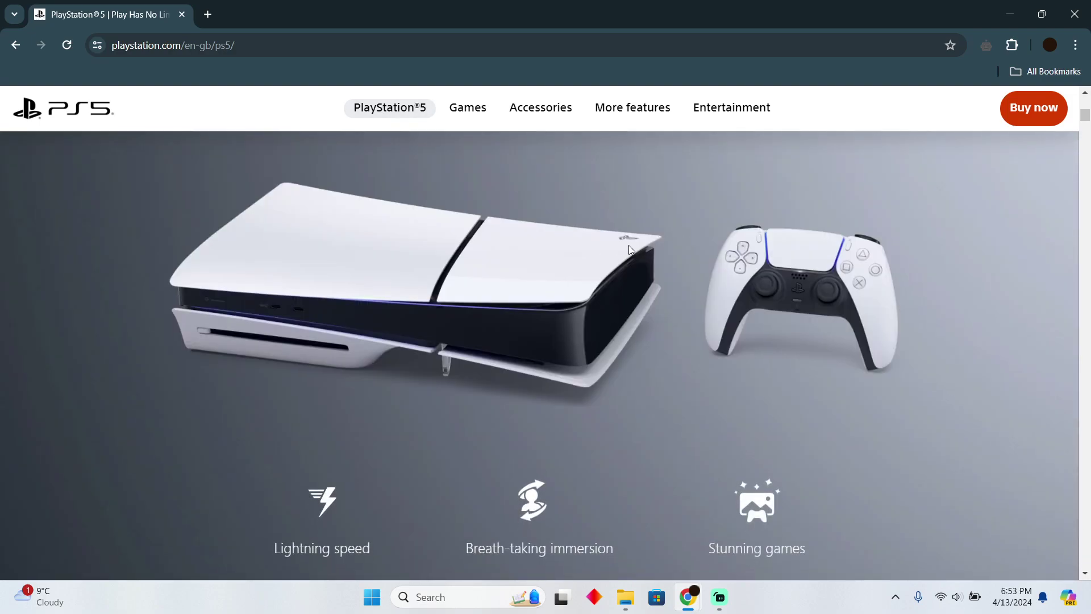
pyautogui.scroll(-1, 588, 229)
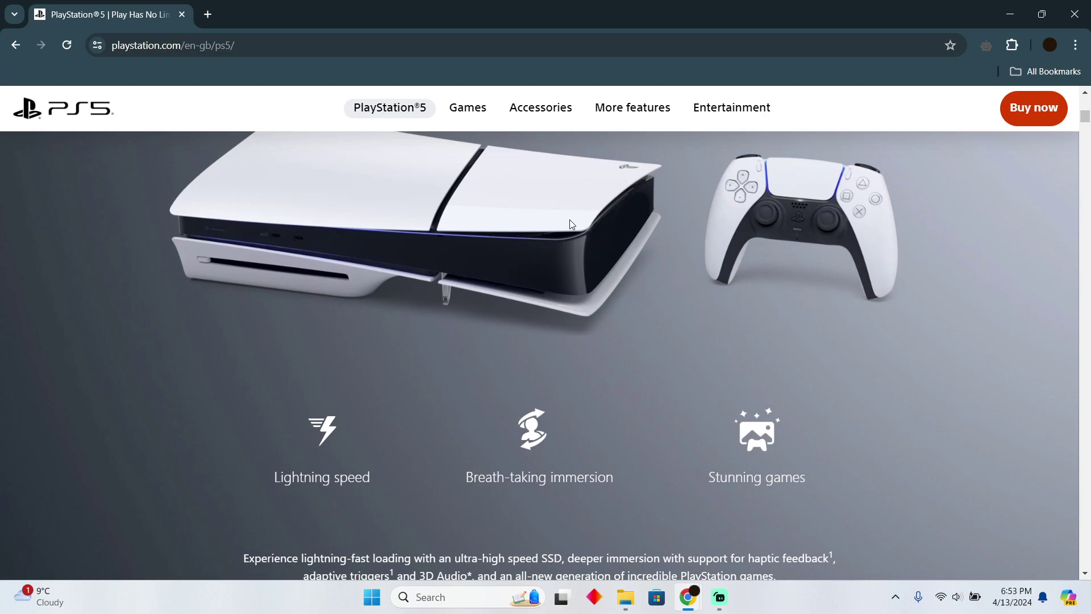
pyautogui.scroll(-5, 494, 232)
pyautogui.scroll(-4, 494, 233)
pyautogui.scroll(-4, 494, 232)
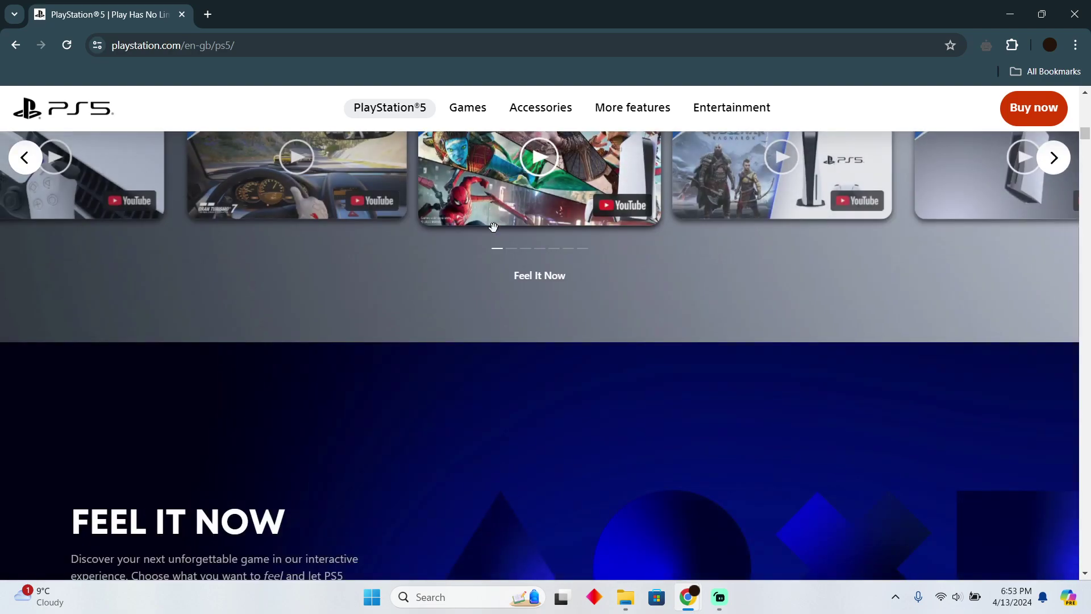
pyautogui.scroll(-5, 495, 232)
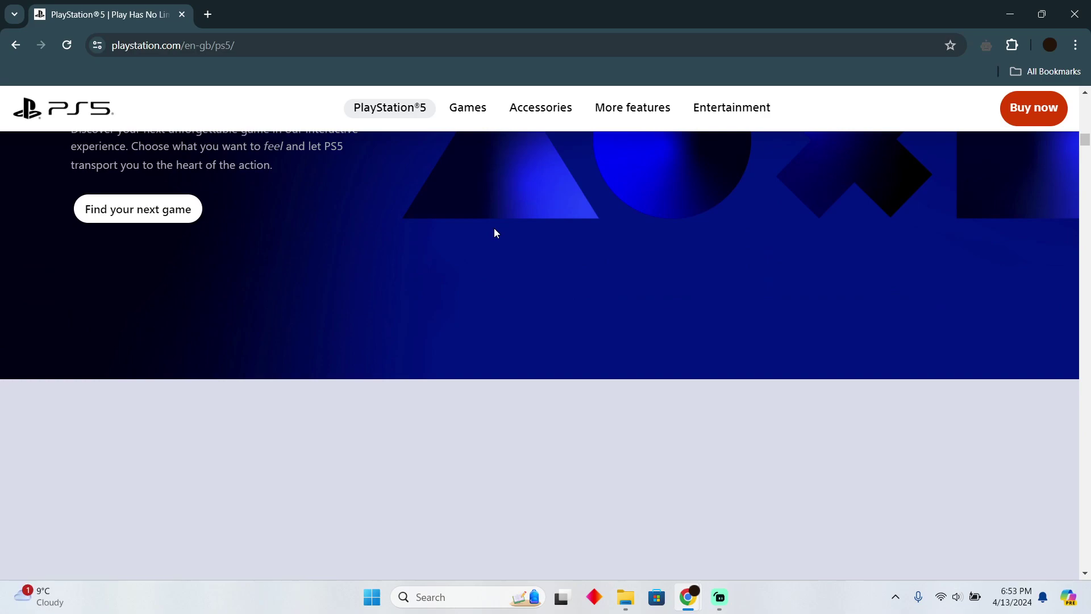
pyautogui.scroll(-3, 494, 232)
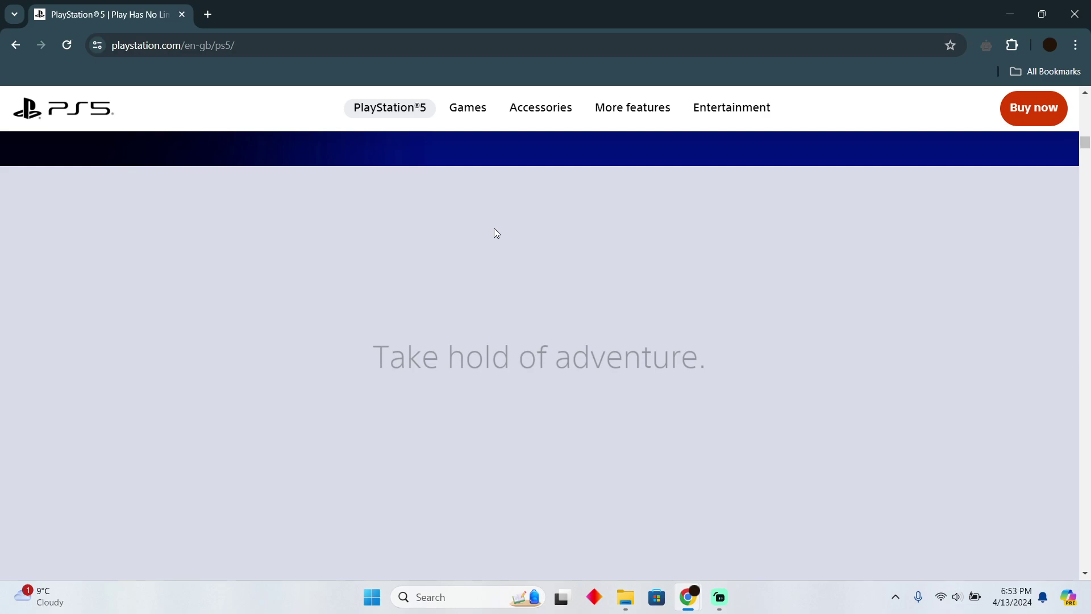
pyautogui.scroll(-1, 494, 230)
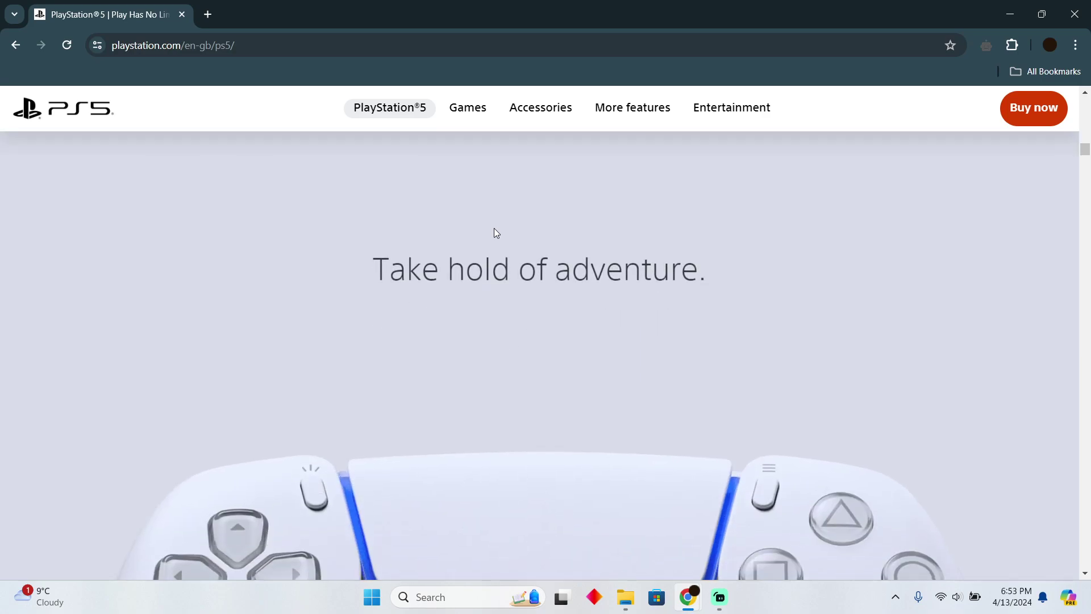